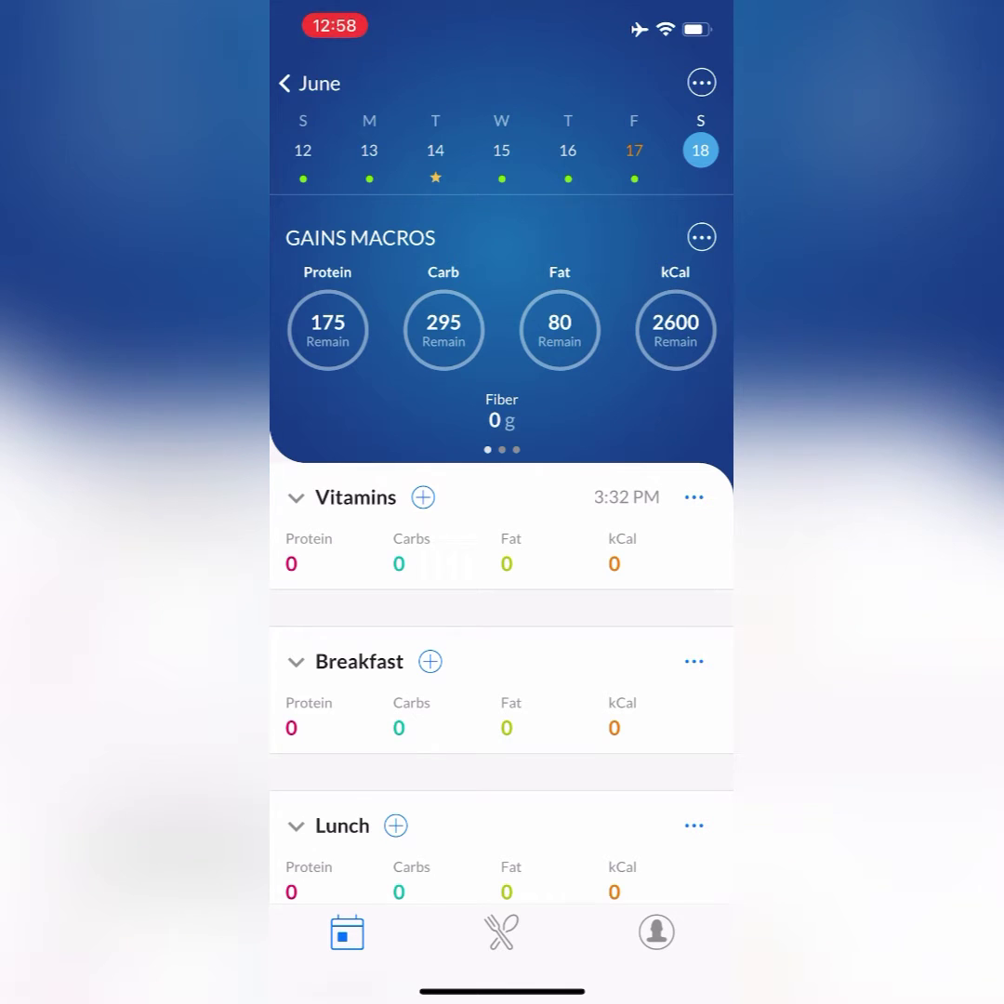
pyautogui.scroll(-5, 502, 651)
# Step: Search 'Grilled chicken breast' for Dinner and select Fully Cooked Grilled Chicken Breast (Great Value)
pyautogui.click(412, 582)
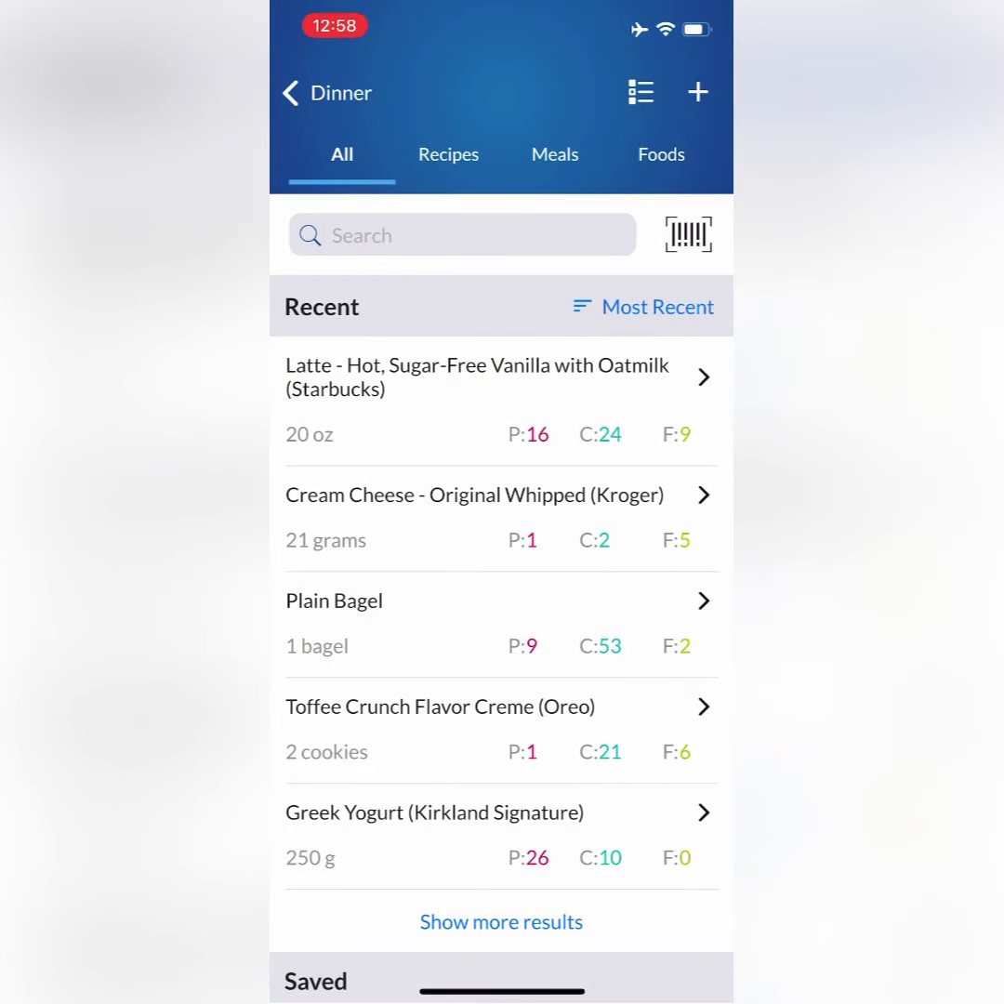
pyautogui.click(462, 235)
pyautogui.write('Gril')
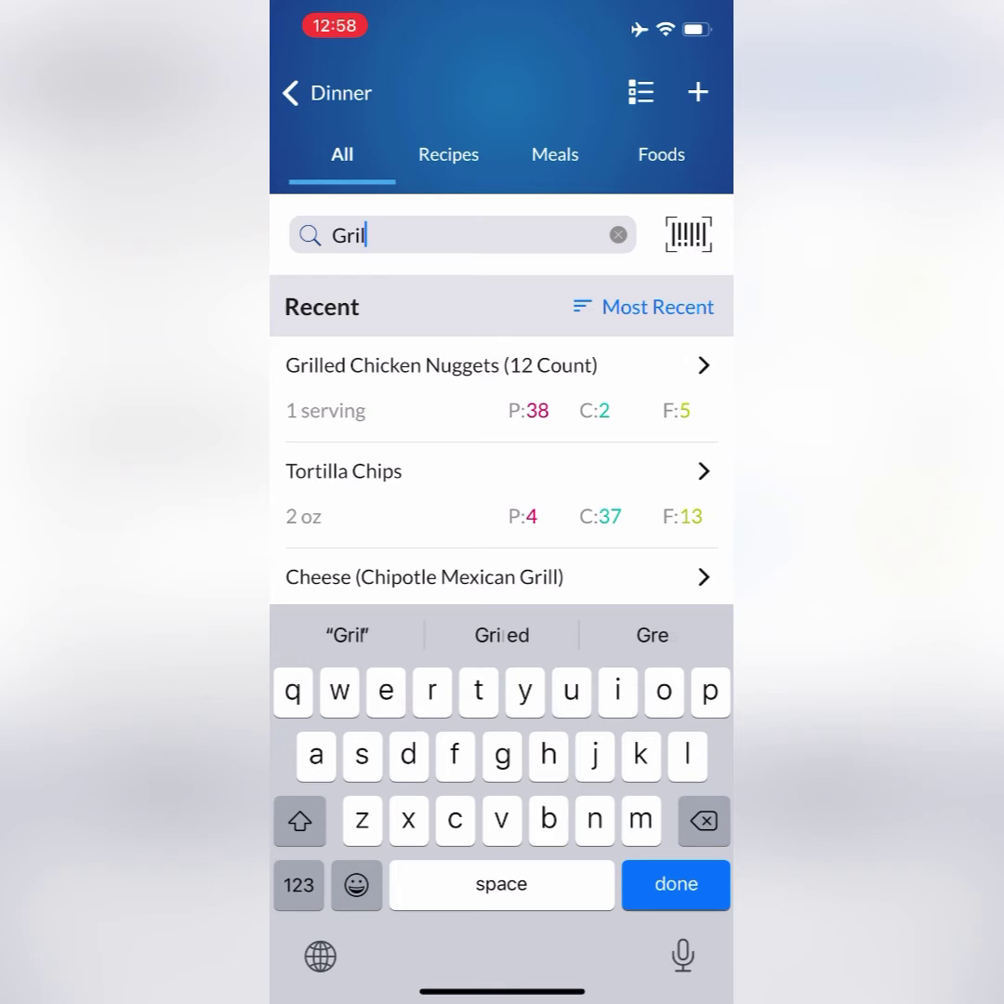
pyautogui.write('led ch')
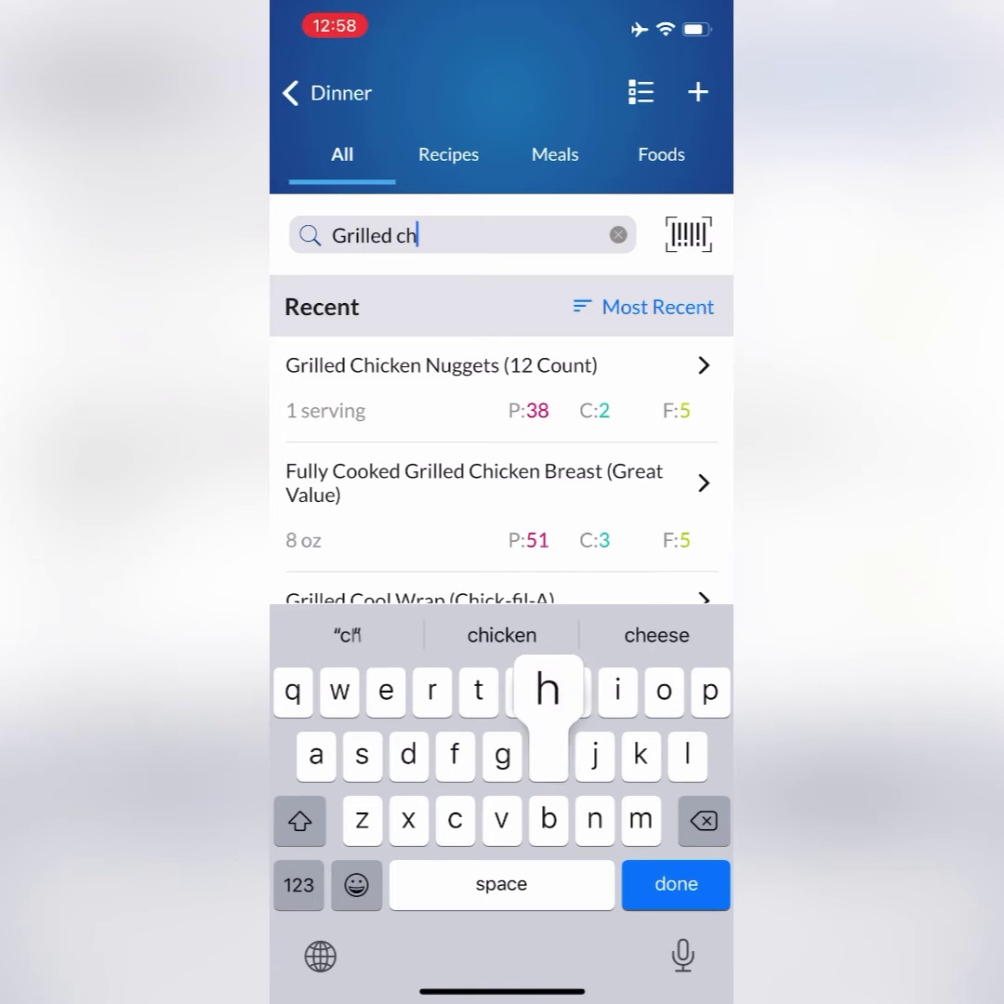
pyautogui.write('icken b')
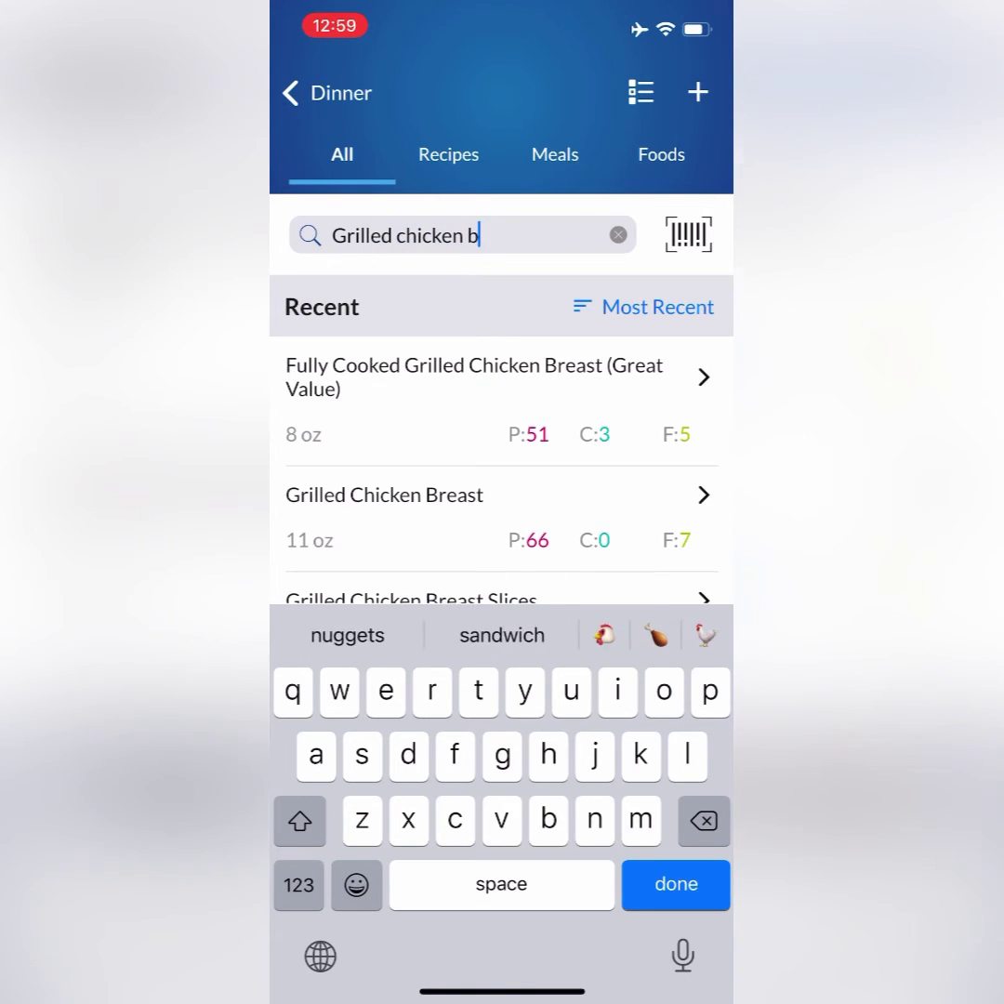
pyautogui.write('reat')
pyautogui.press('Return')
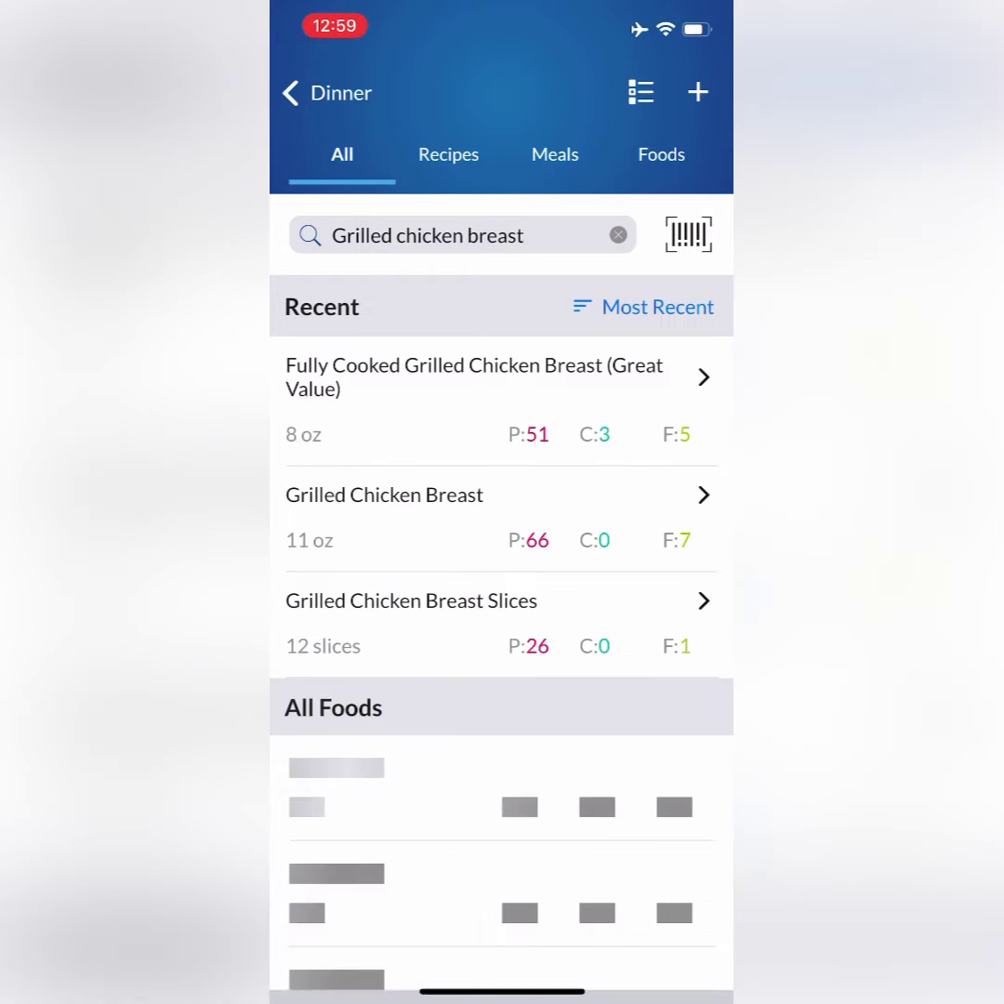
pyautogui.scroll(-1, 502, 632)
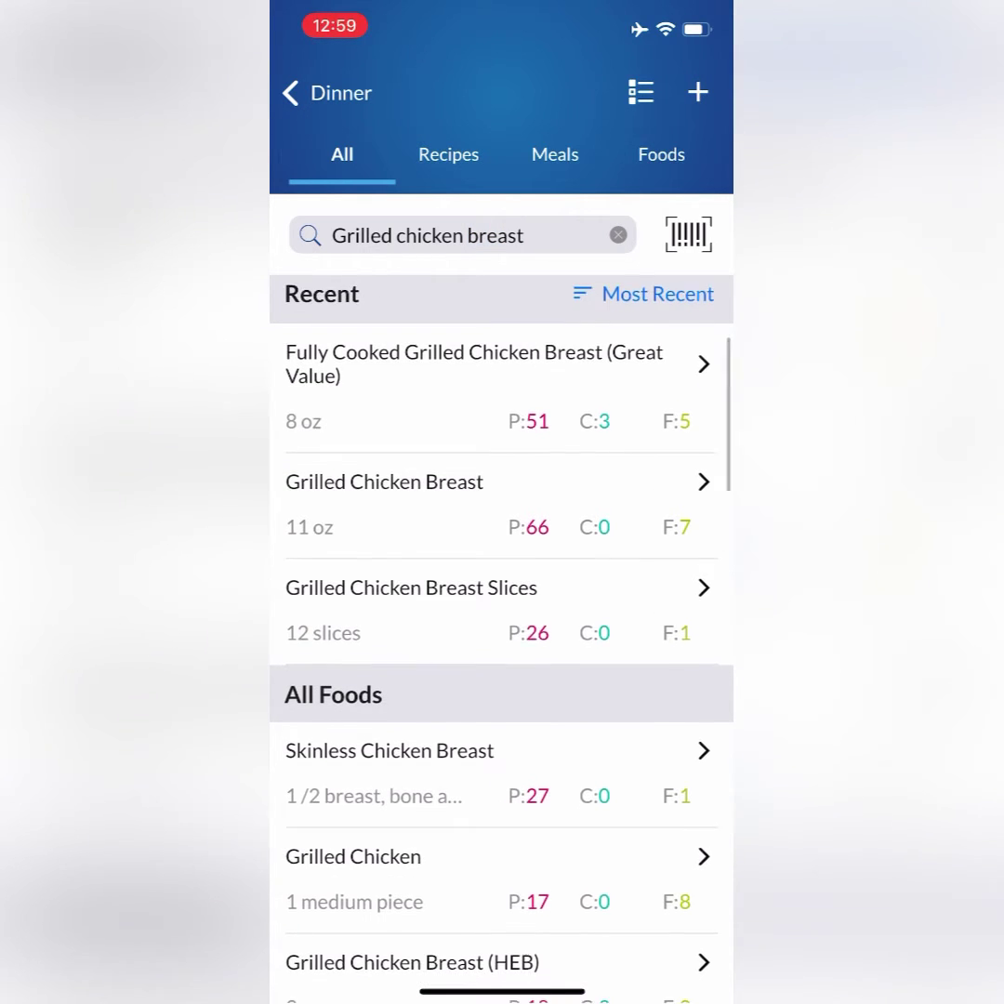
pyautogui.click(474, 369)
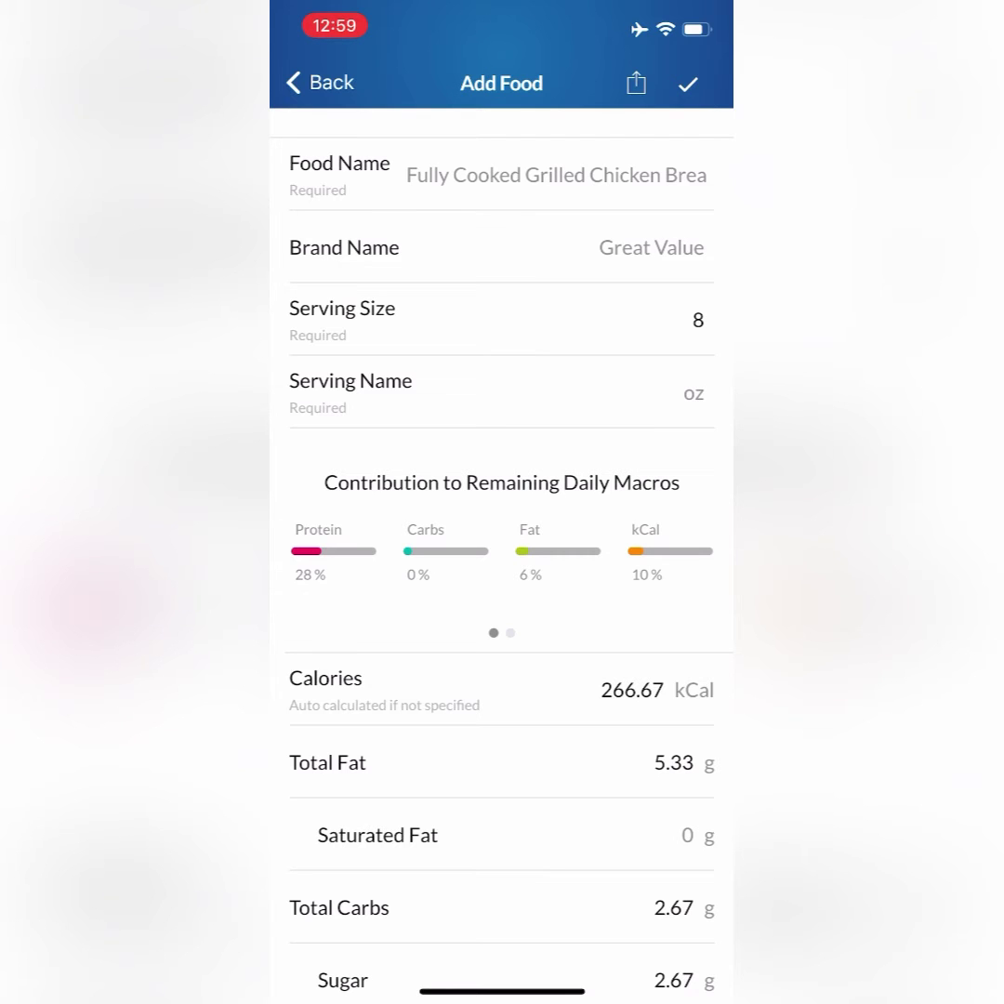
# Step: Change the serving size from 8 to 4 oz and add the chicken to Dinner
pyautogui.click(697, 320)
pyautogui.press('BackSpace')
pyautogui.write('4')
pyautogui.click(702, 604)
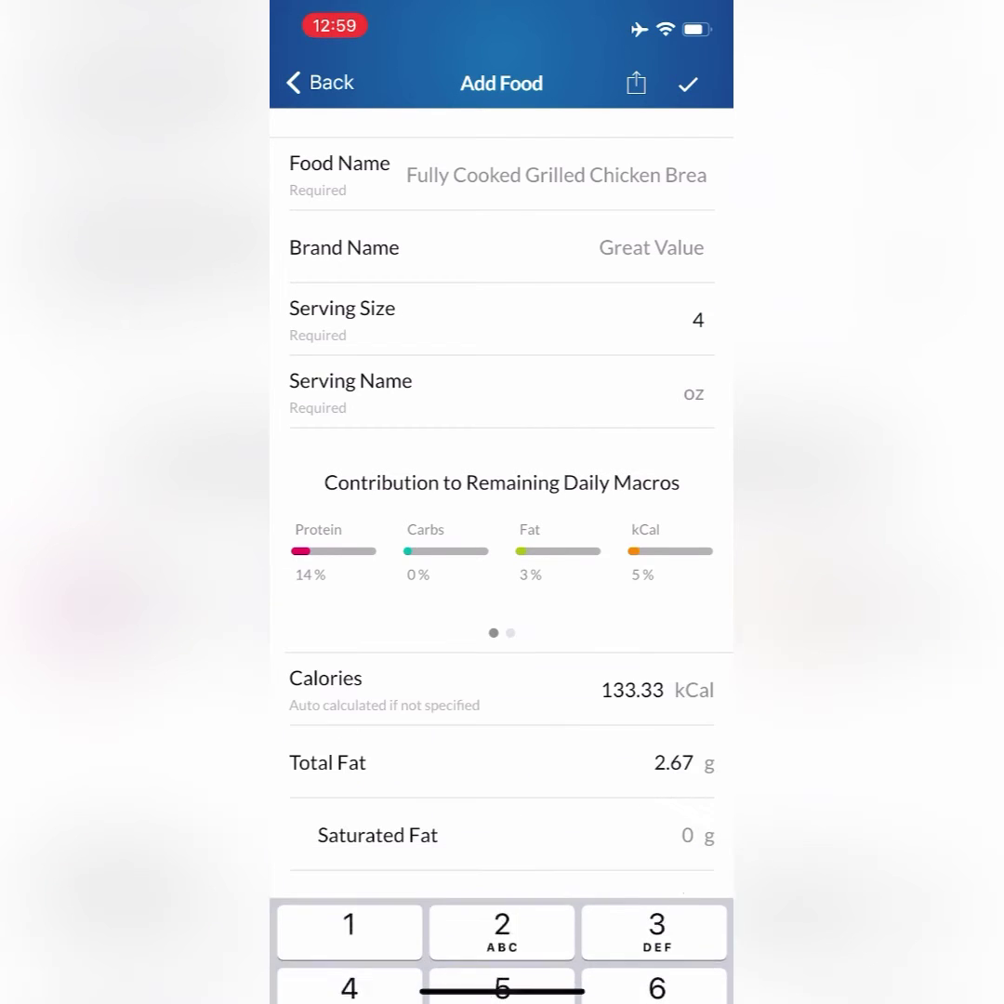
pyautogui.scroll(-5, 502, 558)
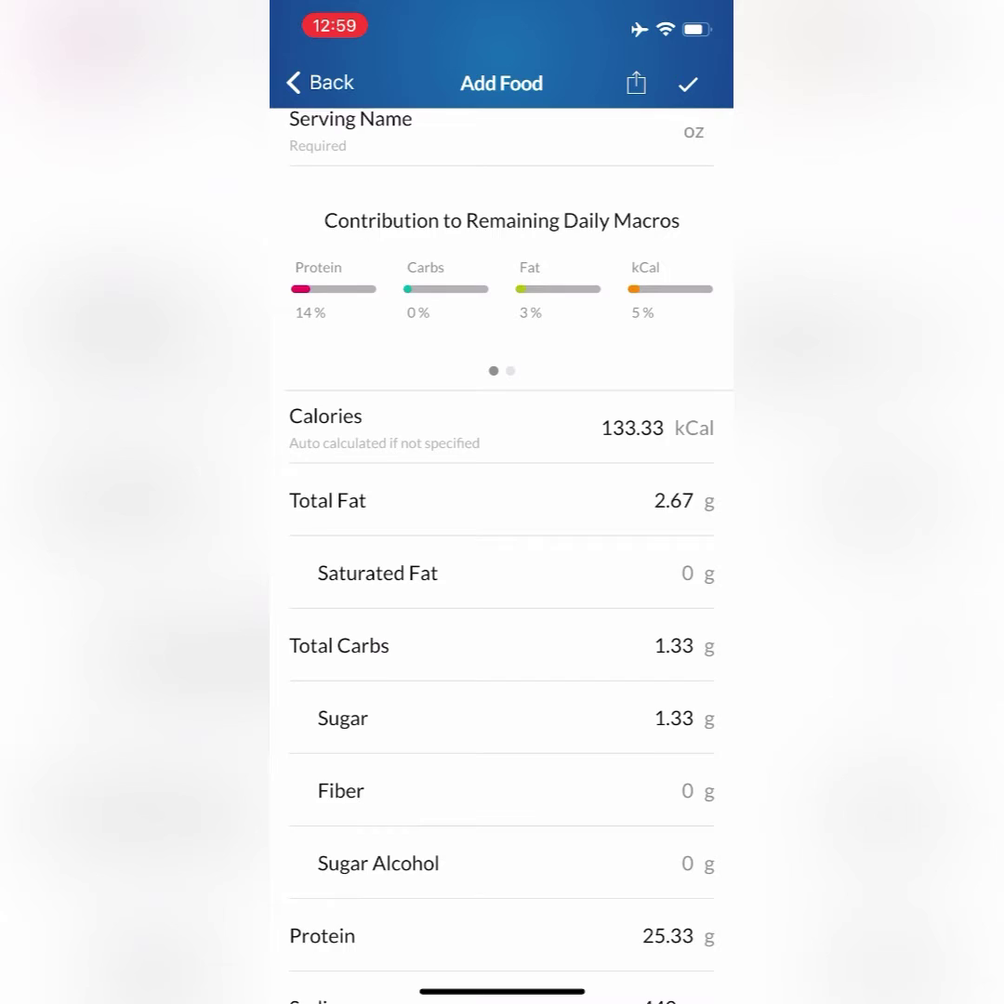
pyautogui.scroll(5, 502, 558)
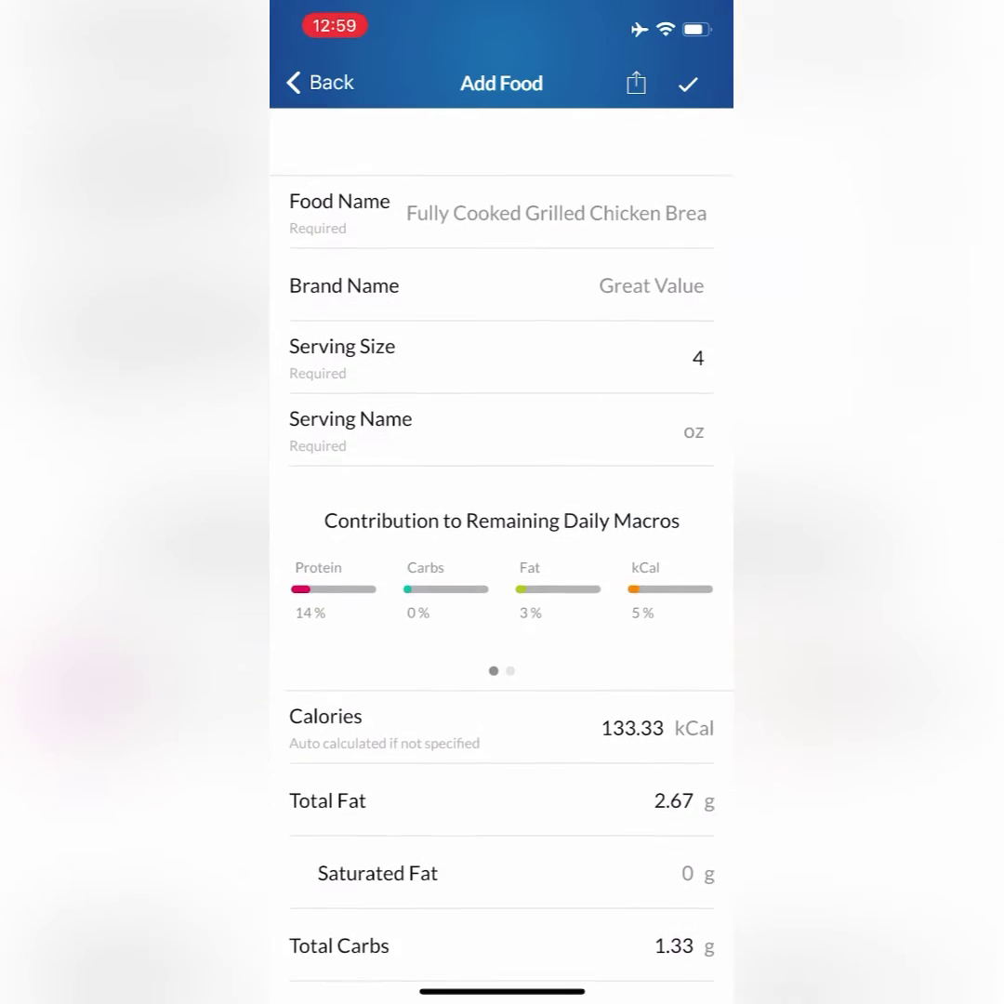
pyautogui.click(688, 84)
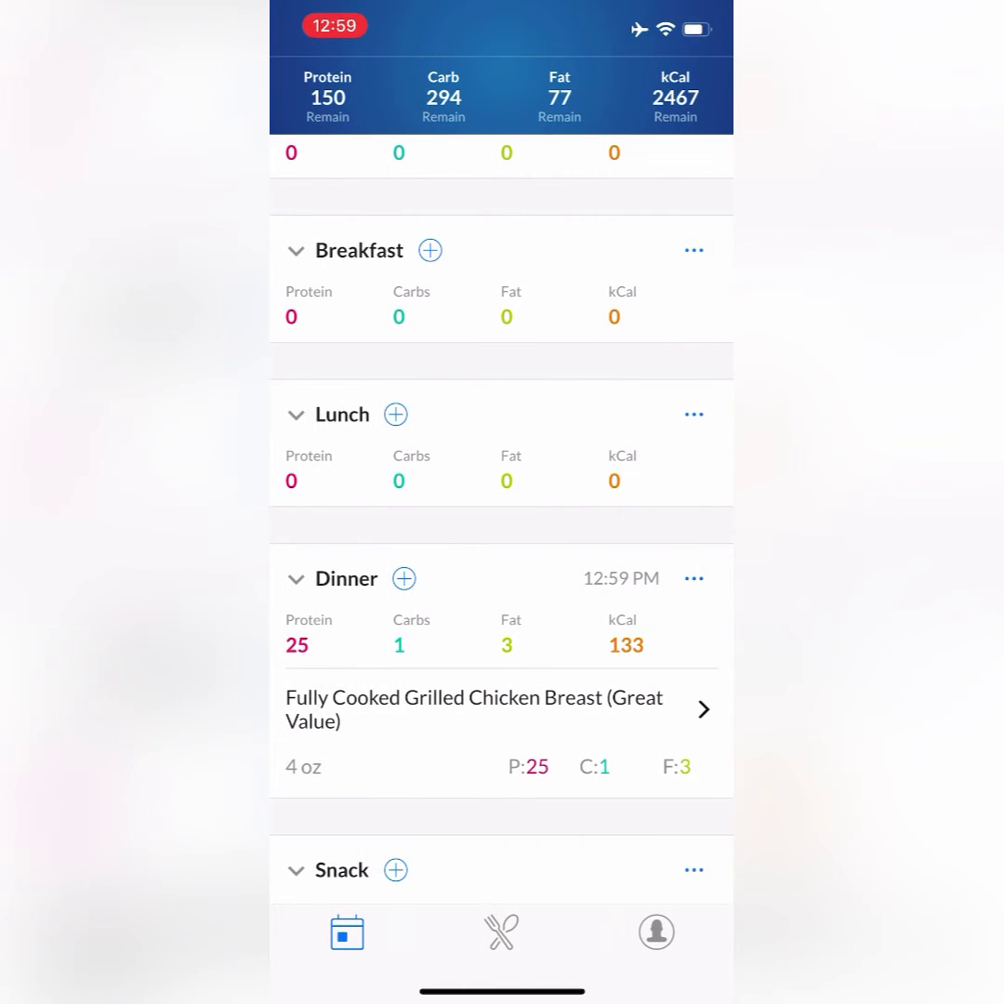
pyautogui.scroll(-2, 502, 521)
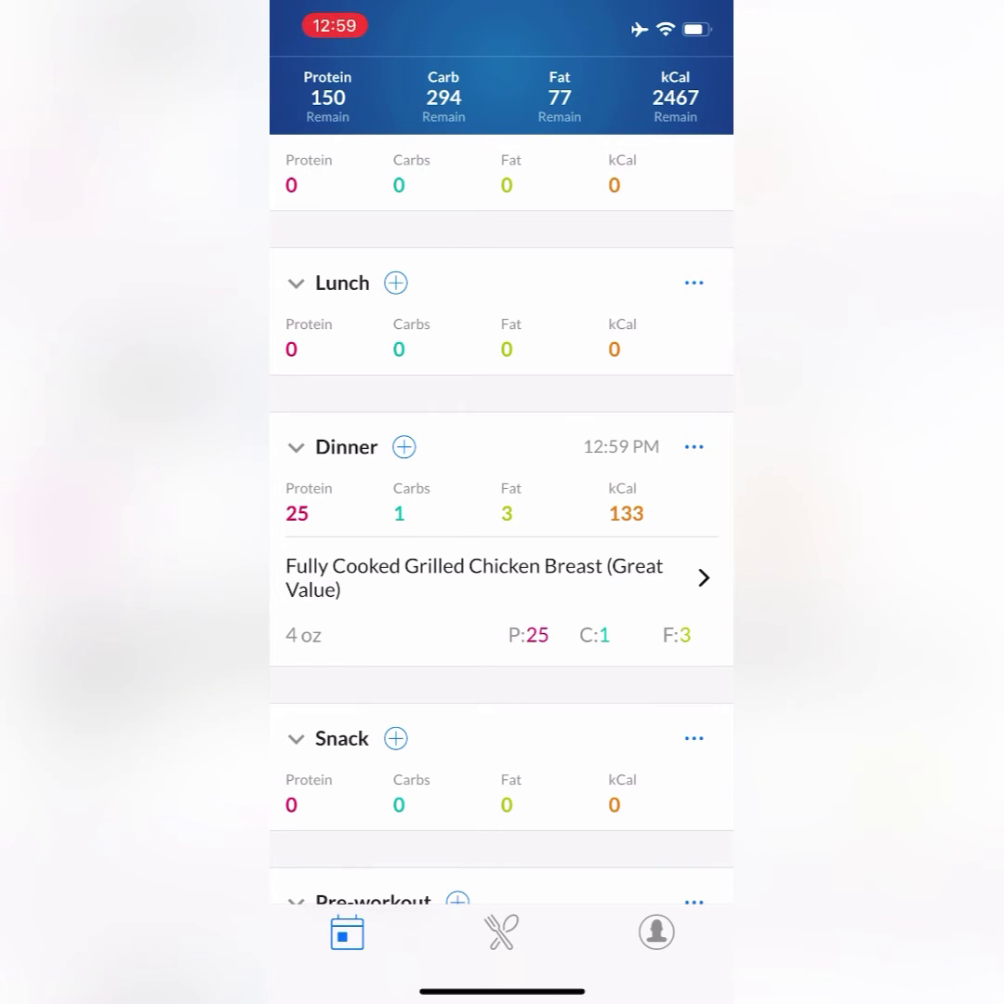
pyautogui.scroll(2, 501, 520)
pyautogui.scroll(-2, 502, 520)
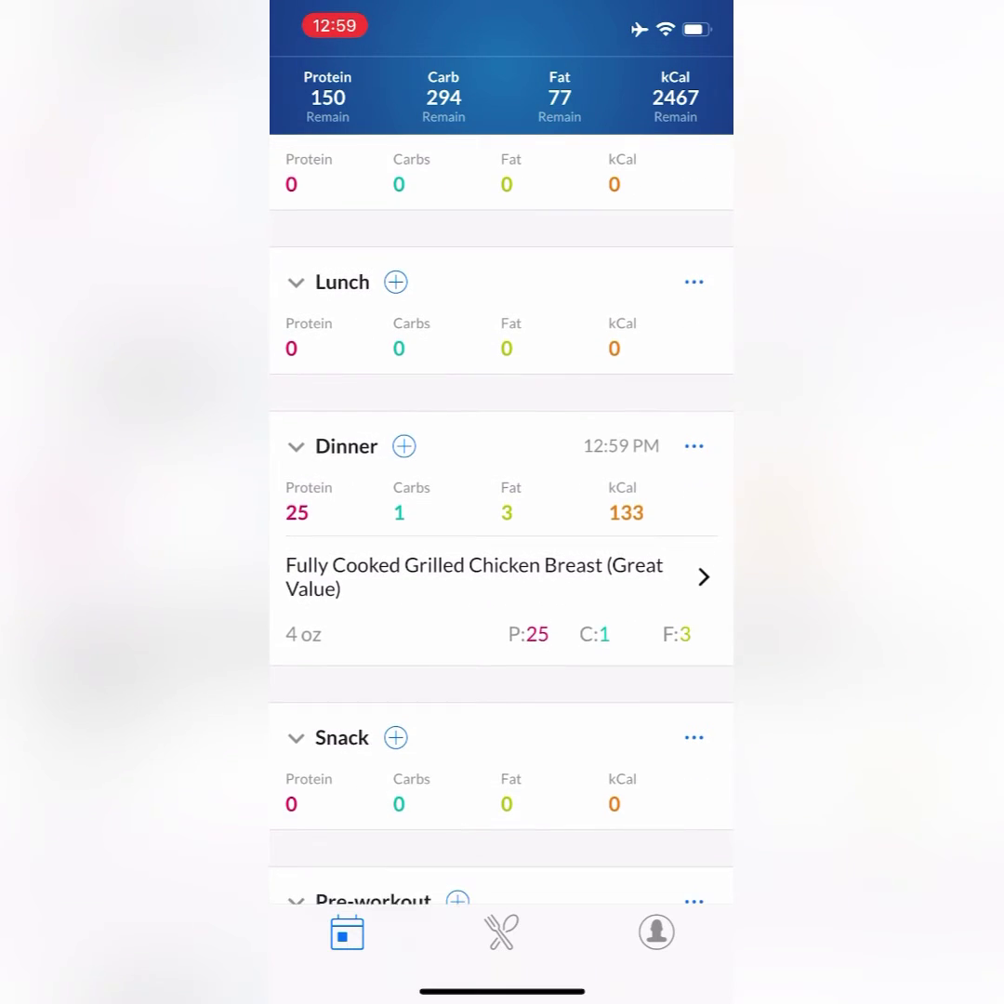
# Step: Reopen the logged Dinner chicken entry's food details
pyautogui.click(474, 576)
# Step: Try serving sizes of 6 and 8 oz, then settle back on 4 oz
pyautogui.click(697, 319)
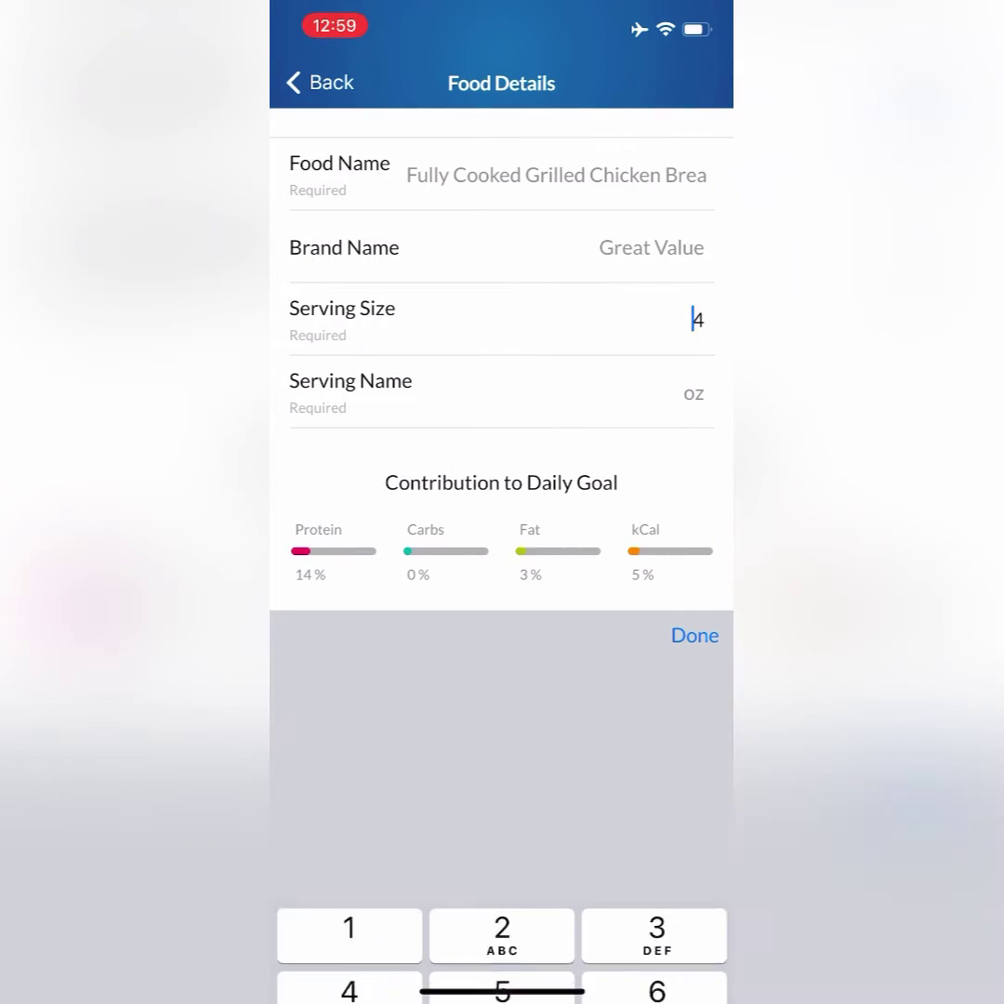
pyautogui.write('6')
pyautogui.click(694, 634)
pyautogui.scroll(-4, 502, 558)
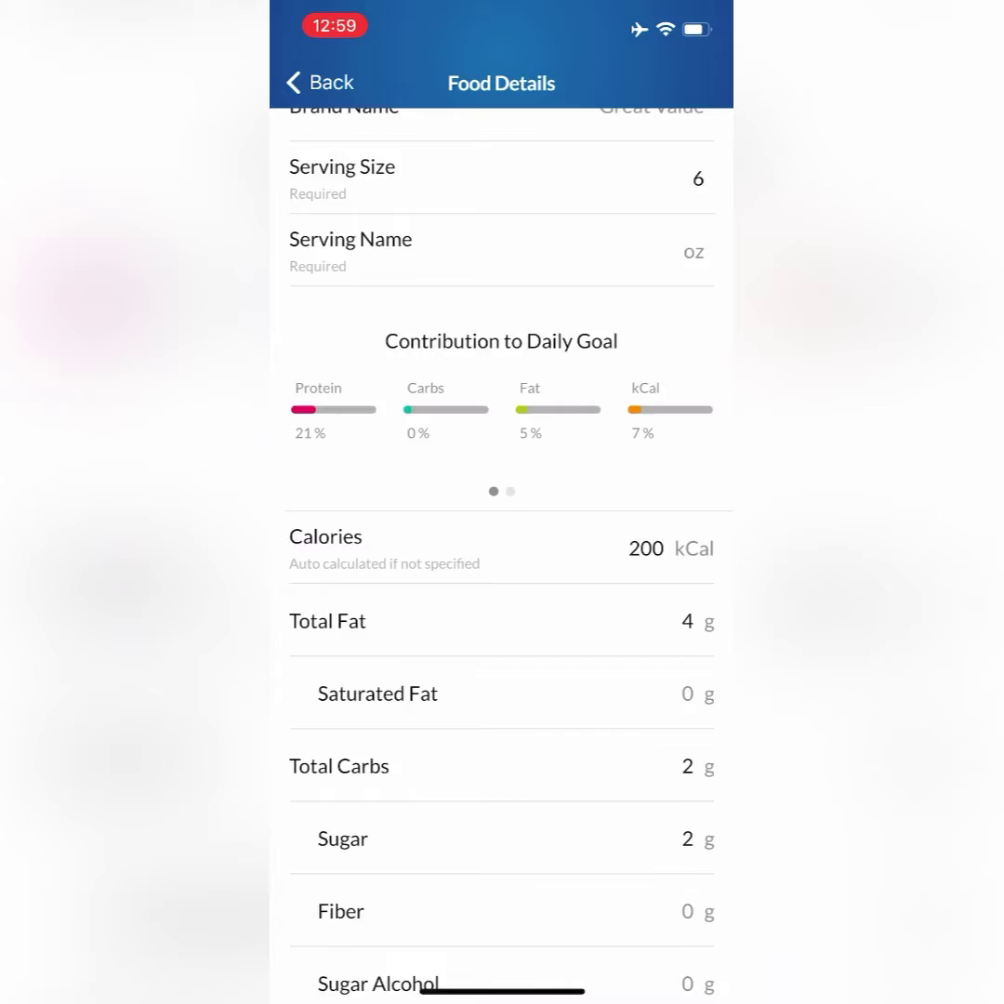
pyautogui.scroll(4, 502, 558)
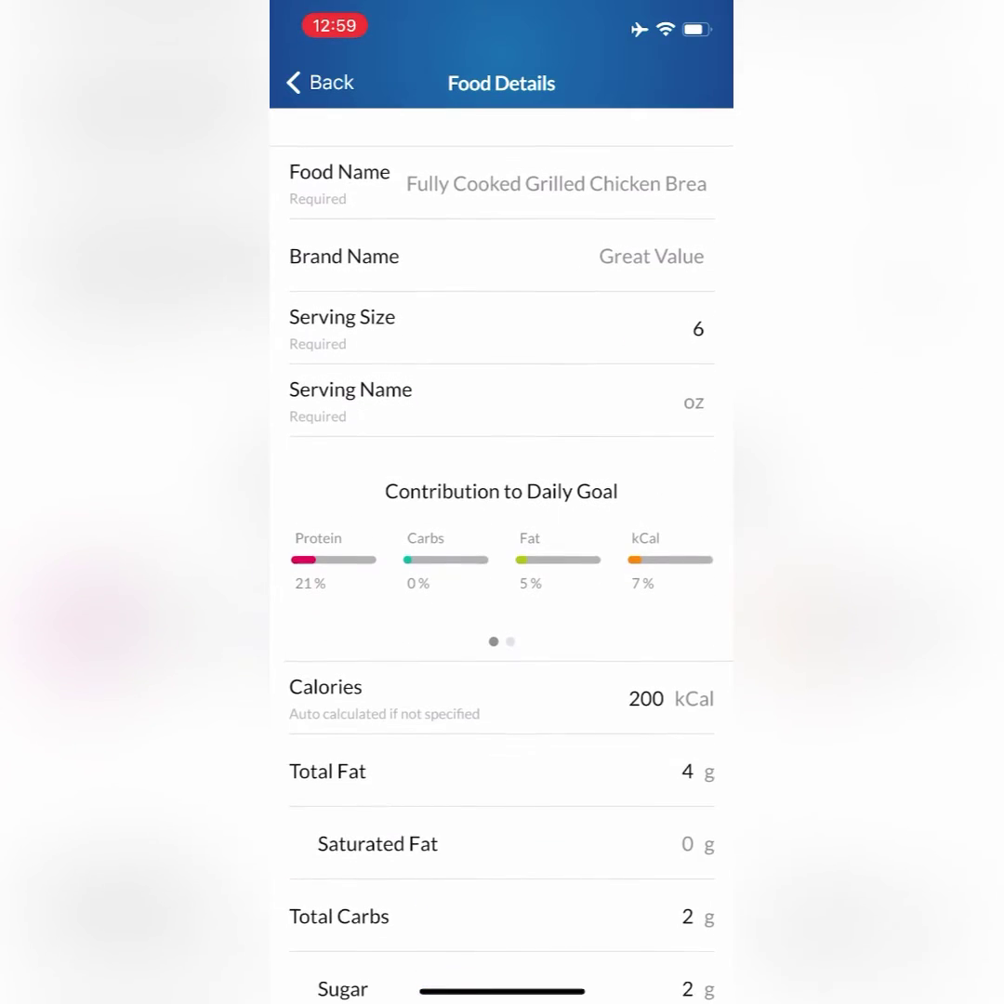
pyautogui.click(697, 319)
pyautogui.write('8')
pyautogui.click(695, 634)
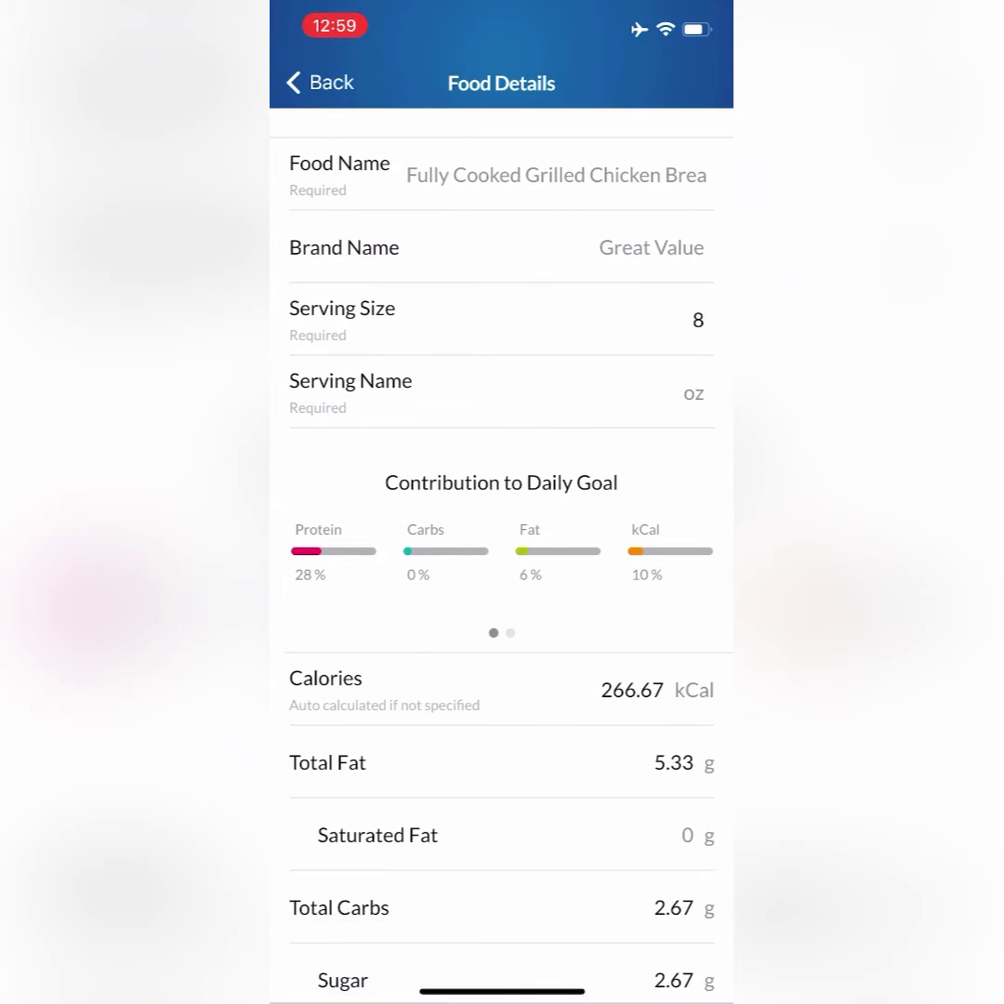
pyautogui.scroll(-2, 502, 558)
pyautogui.scroll(-2, 501, 557)
pyautogui.scroll(4, 502, 557)
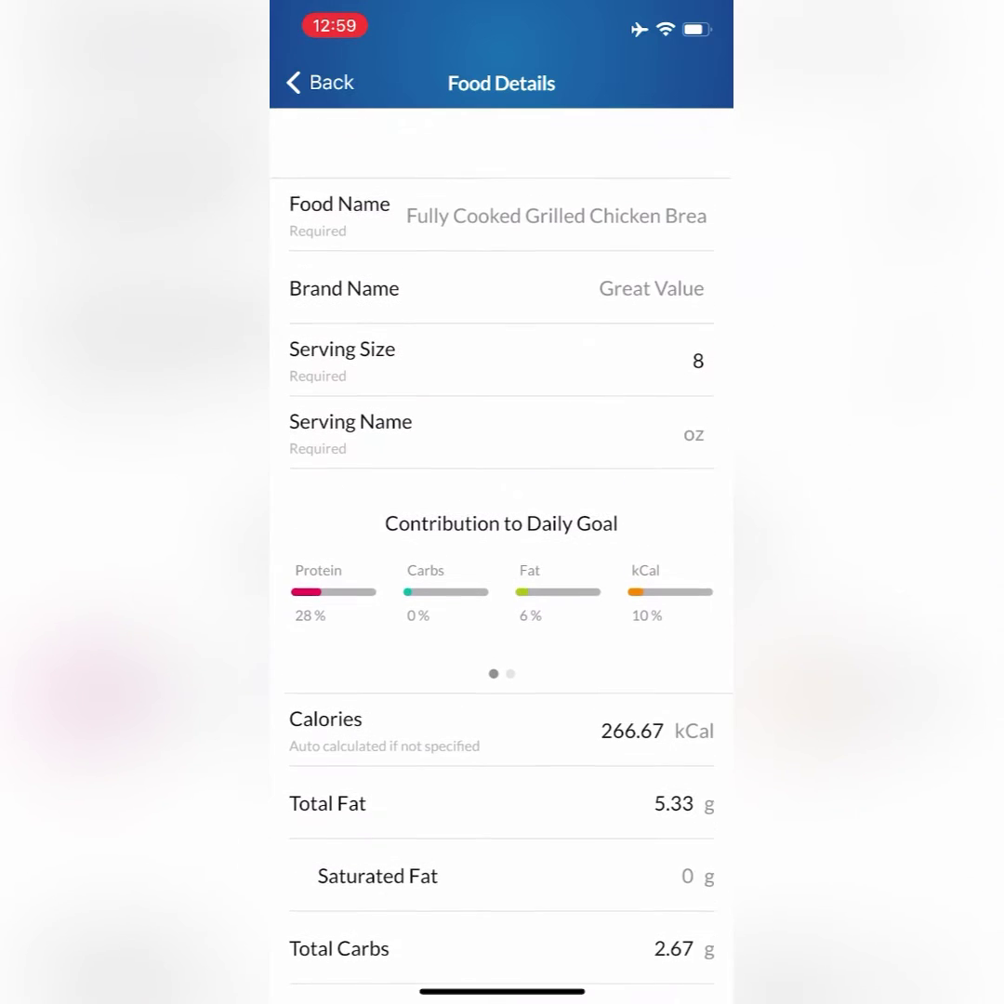
pyautogui.click(697, 322)
pyautogui.write('4')
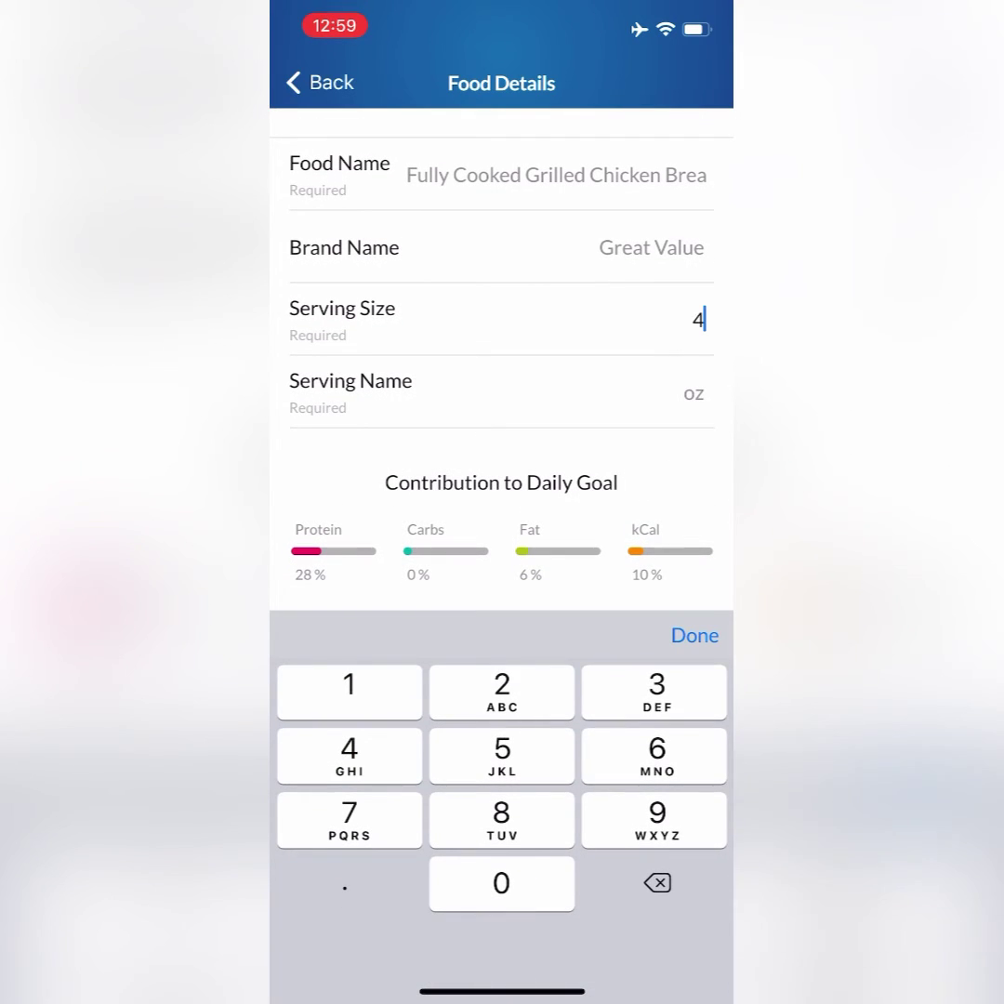
pyautogui.write('3')
pyautogui.press('BackSpace')
pyautogui.click(694, 634)
pyautogui.scroll(-2, 502, 558)
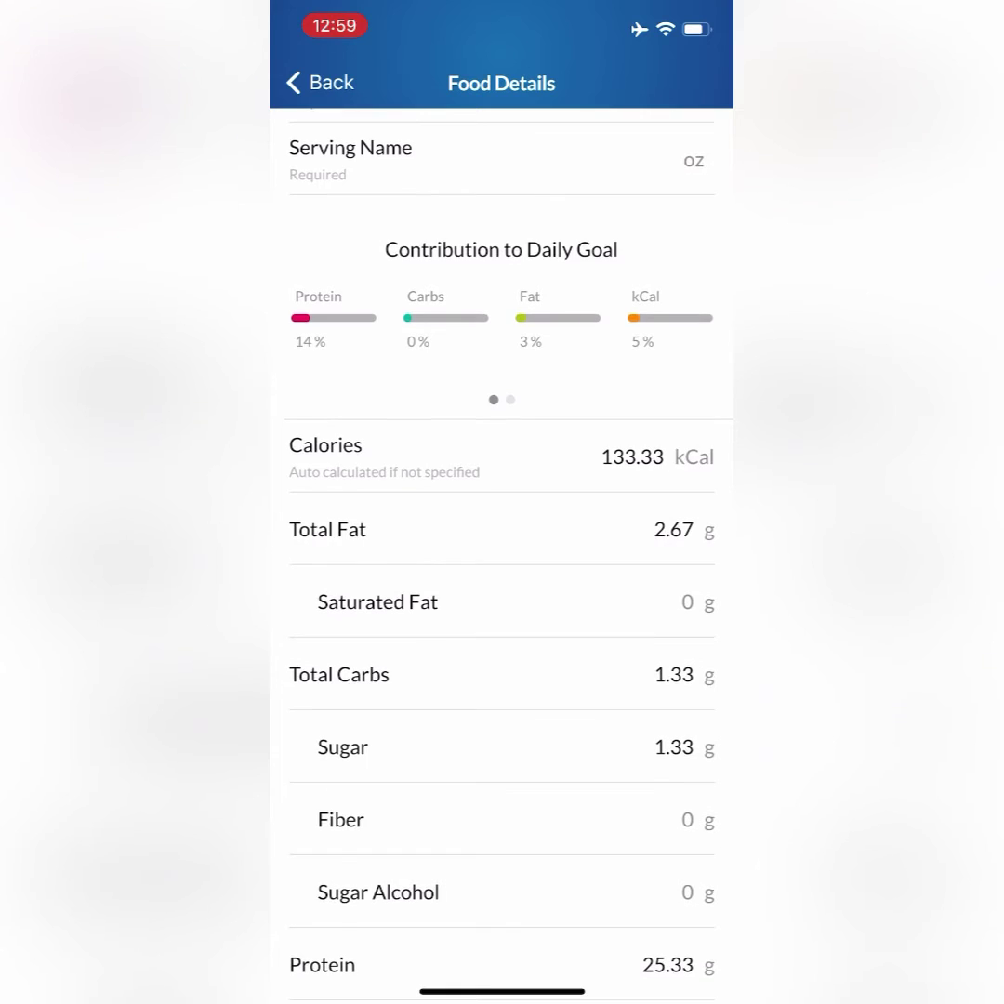
pyautogui.scroll(-2, 502, 558)
# Step: Set protein to 40 g, leaving the recalculated 6.32 oz serving unchanged
pyautogui.click(667, 849)
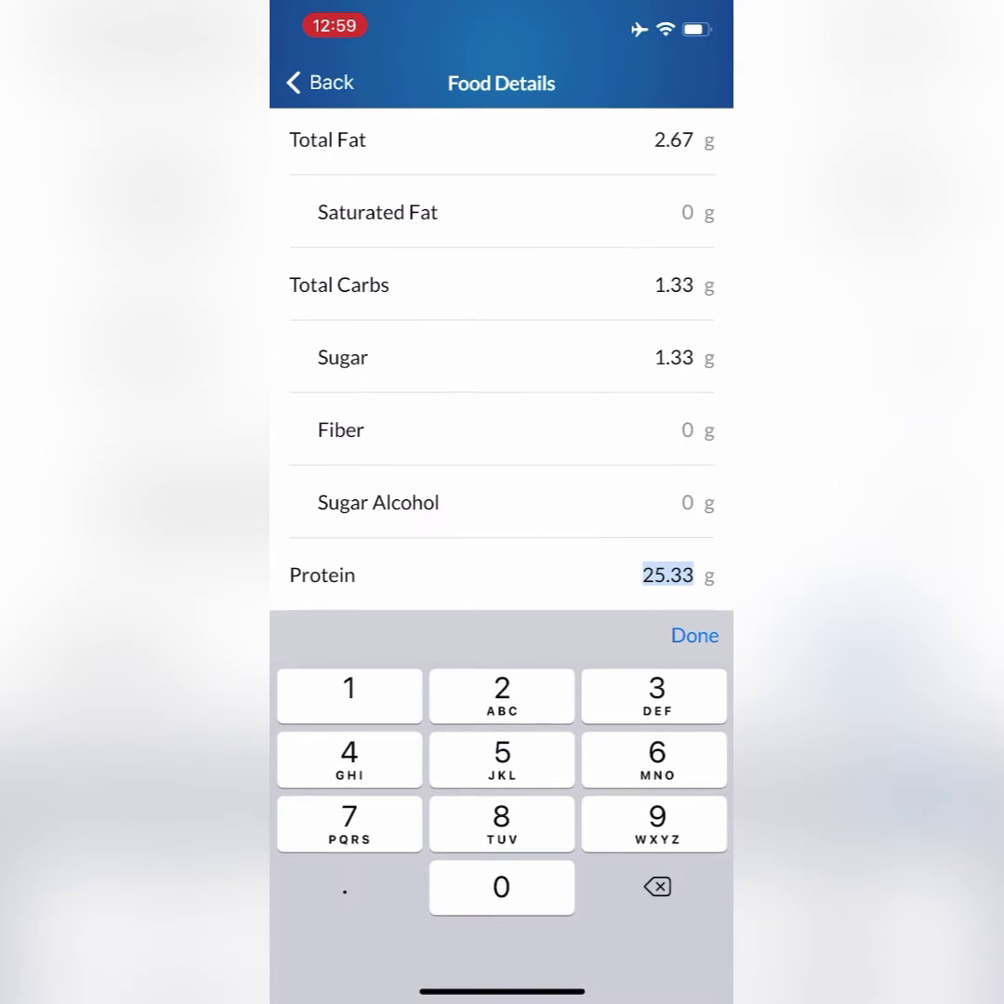
pyautogui.write('40')
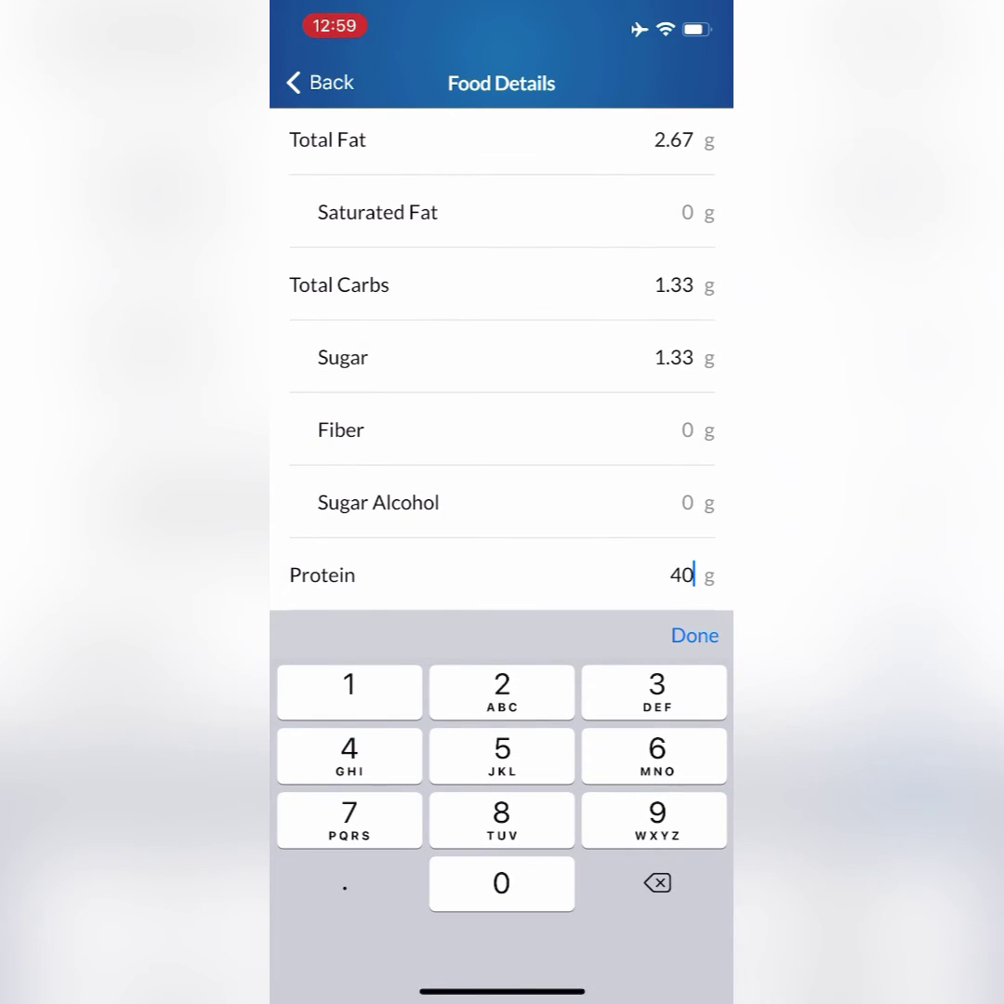
pyautogui.click(694, 635)
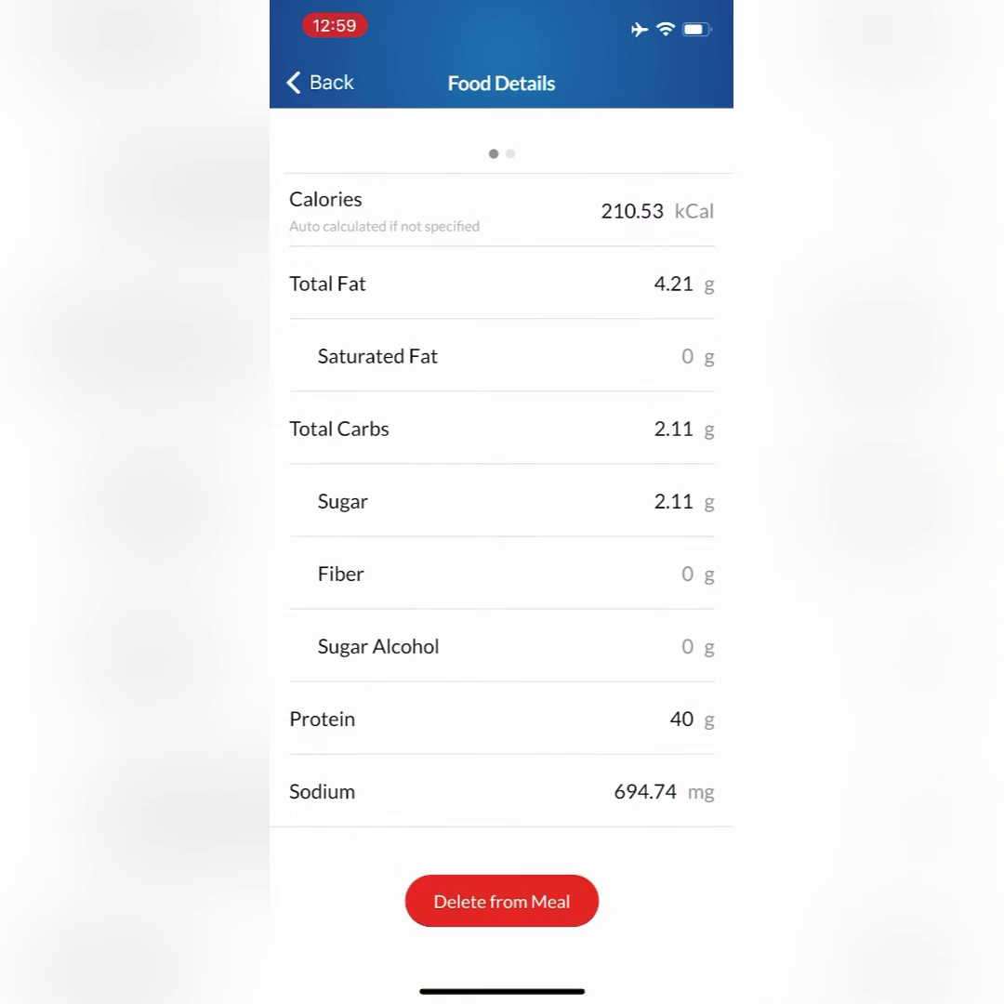
pyautogui.scroll(5, 501, 464)
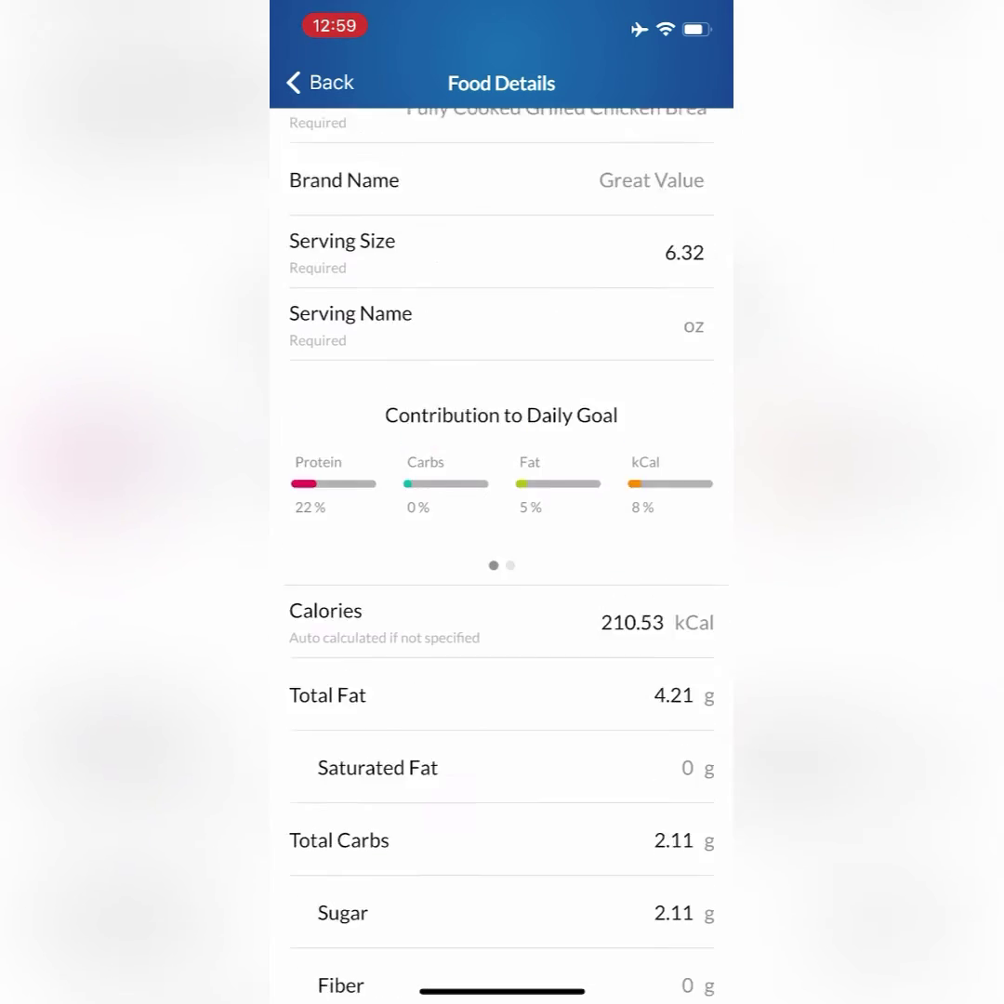
pyautogui.click(684, 320)
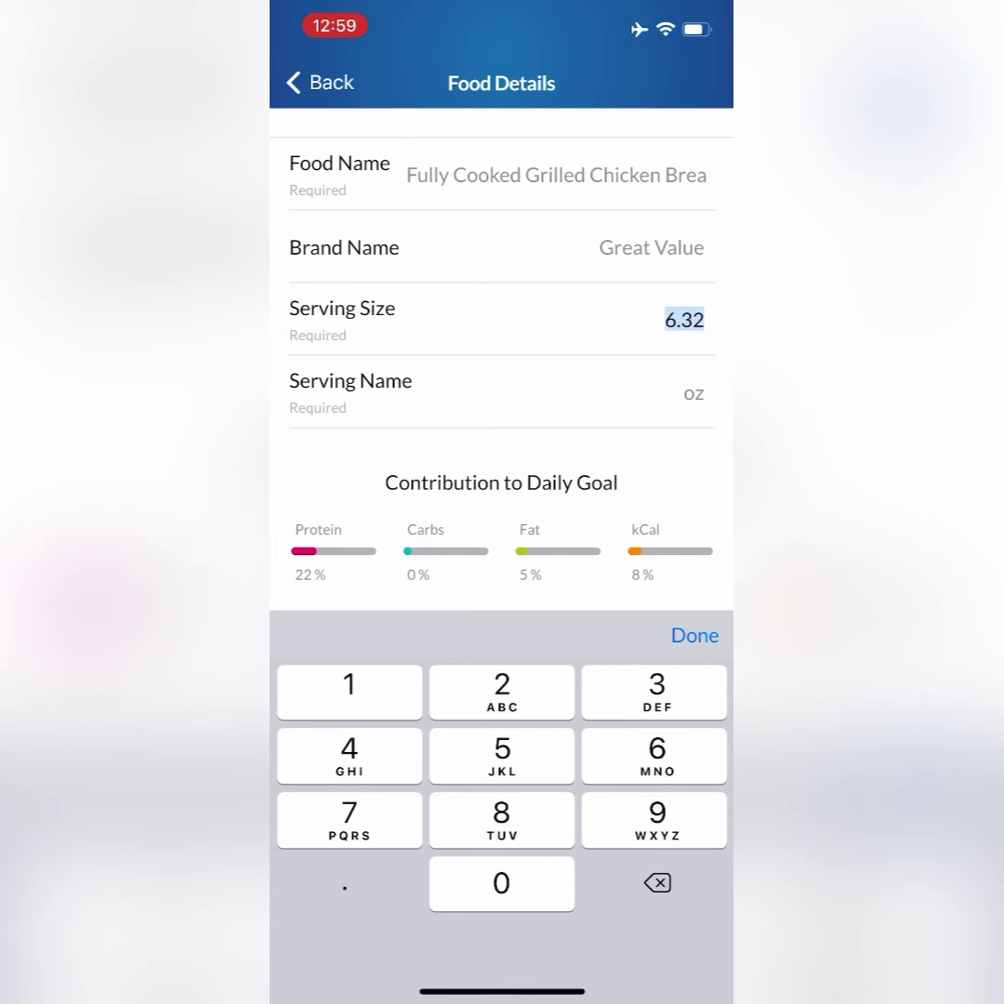
pyautogui.click(694, 635)
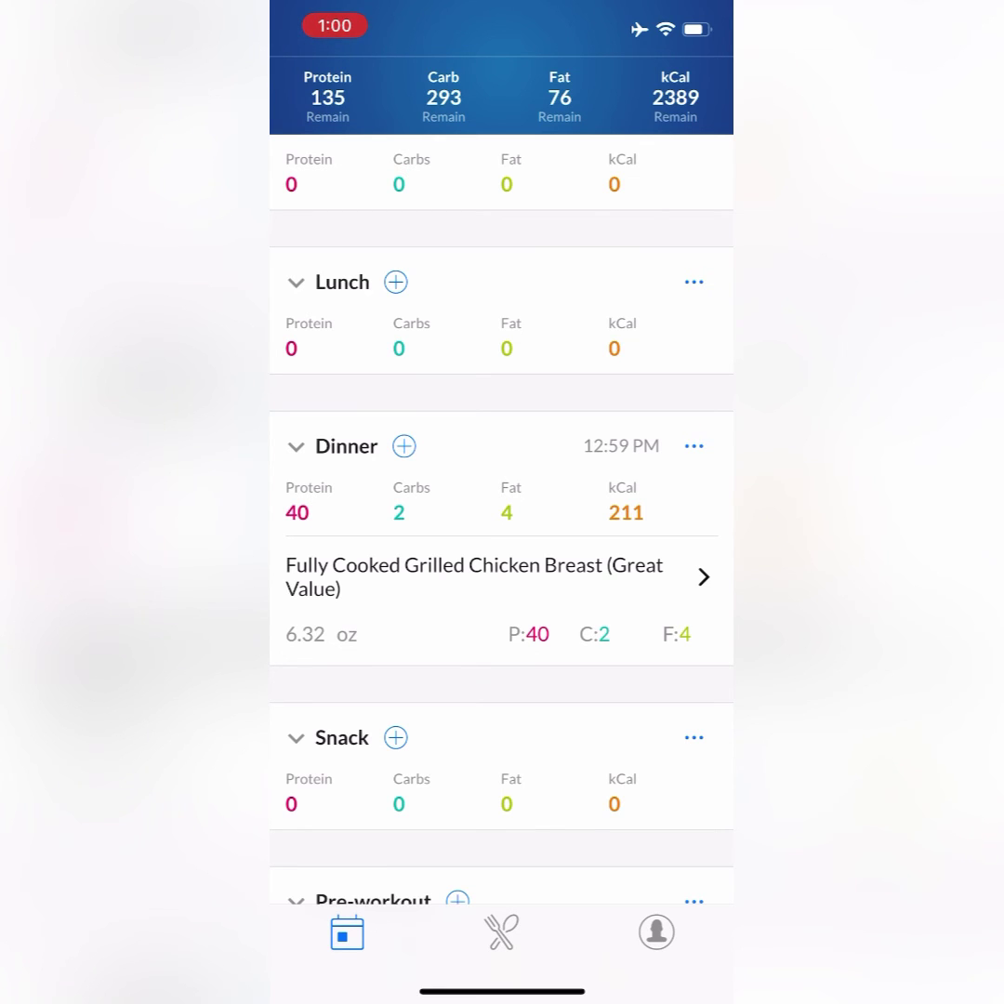
# Step: Edit the diary entry's quantity inline to 8 oz, then back to 4 oz
pyautogui.click(305, 634)
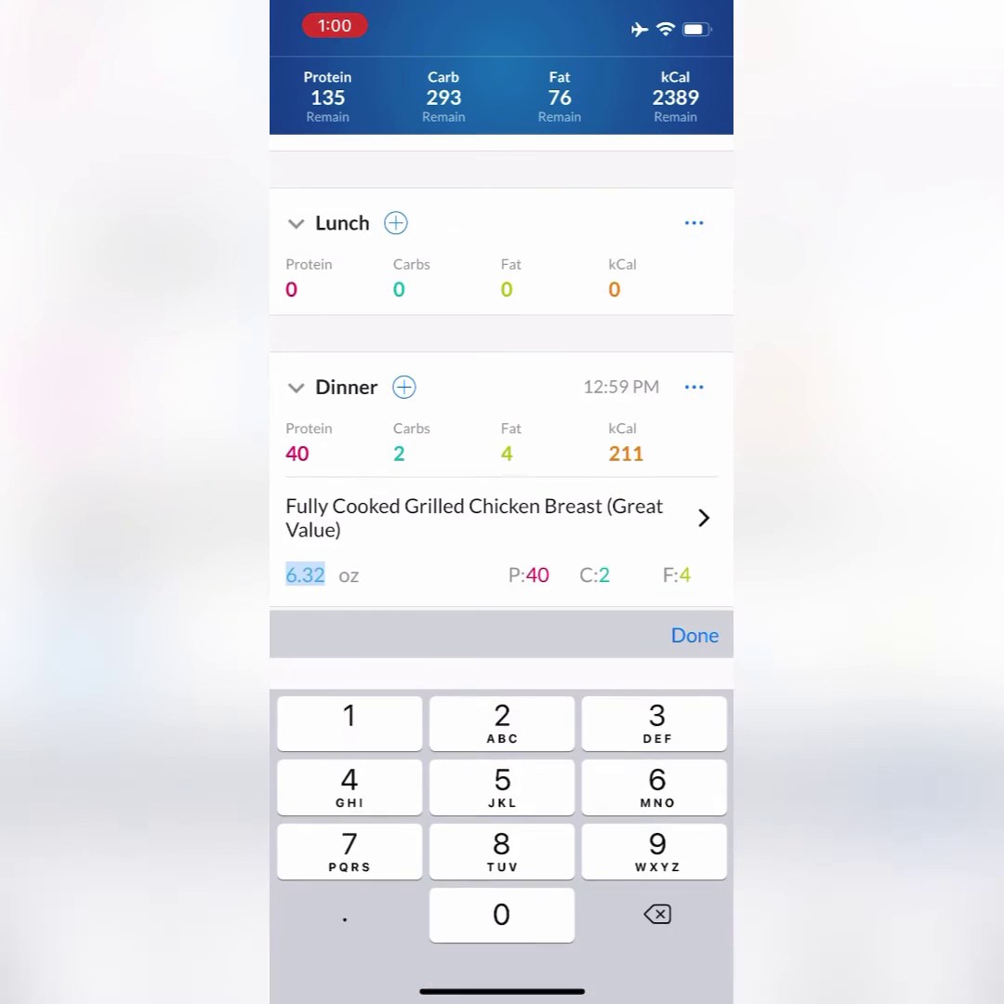
pyautogui.press('BackSpace')
pyautogui.write('8')
pyautogui.click(702, 820)
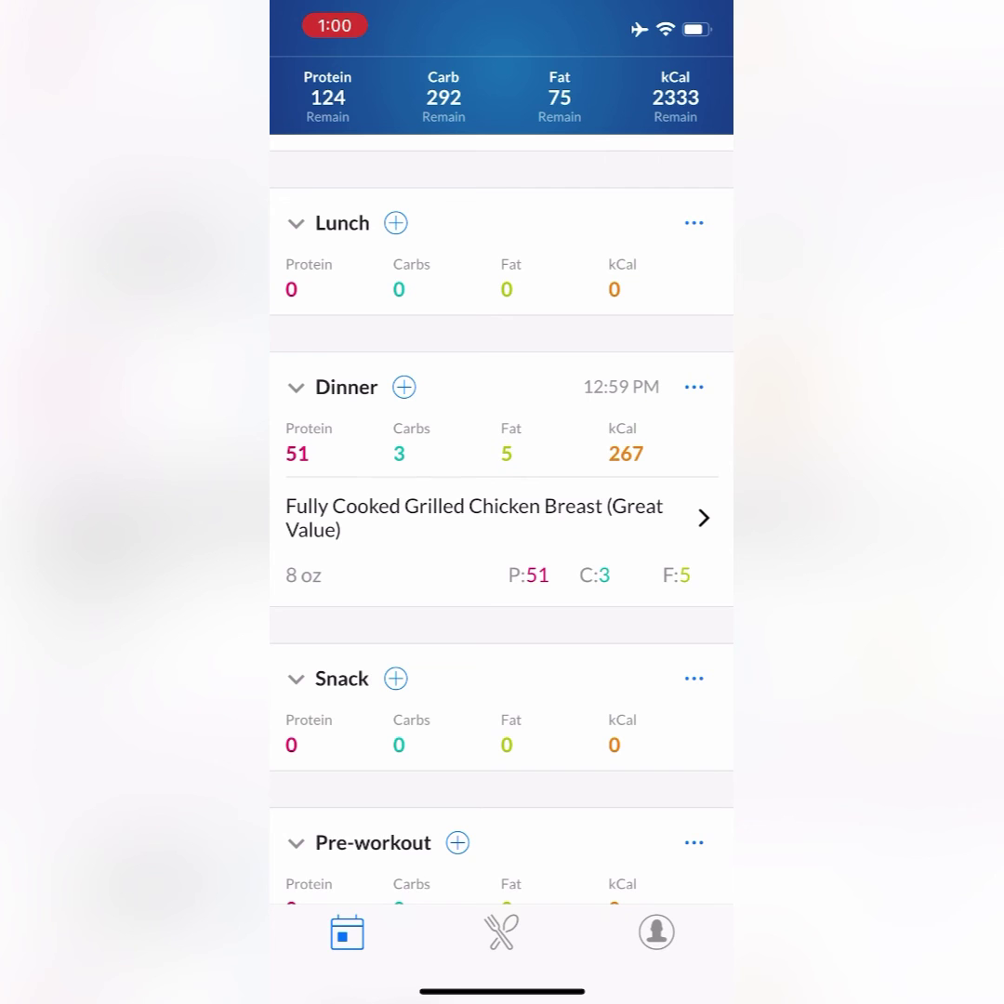
pyautogui.click(292, 575)
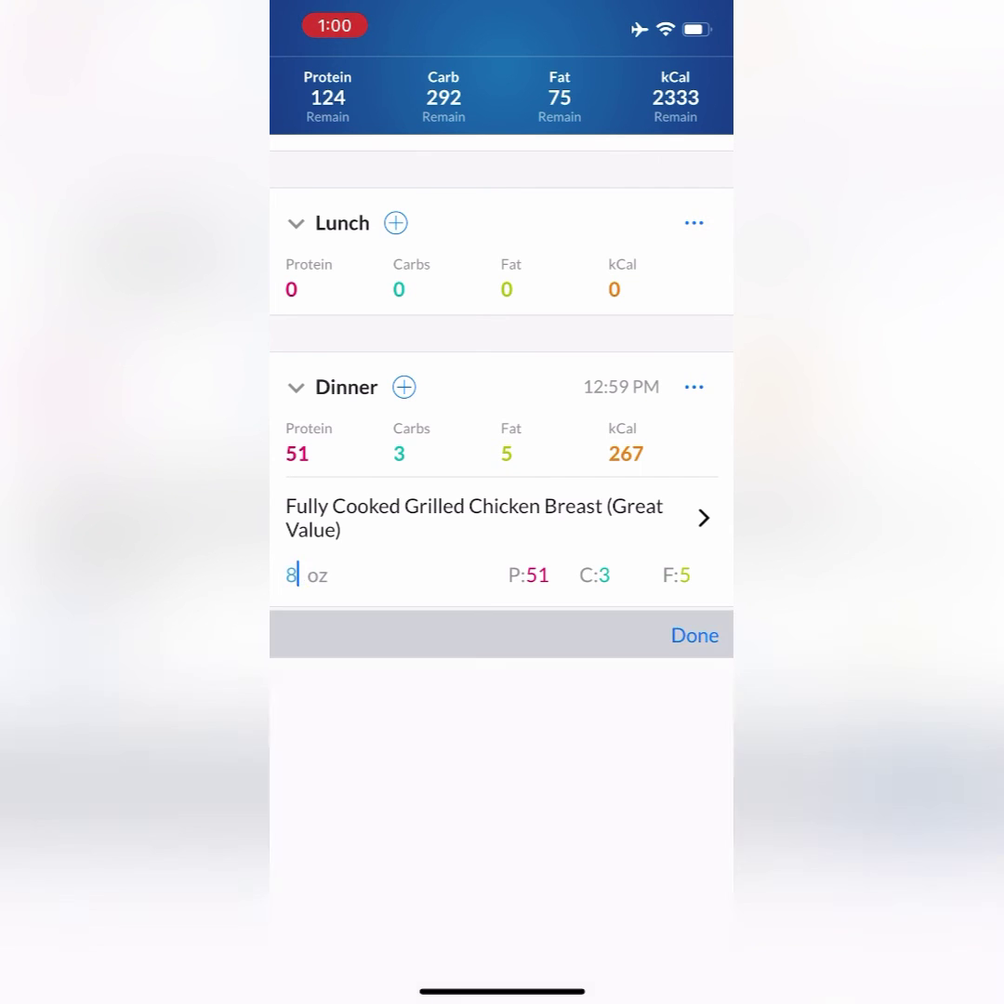
pyautogui.press('BackSpace')
pyautogui.write('4')
pyautogui.click(694, 635)
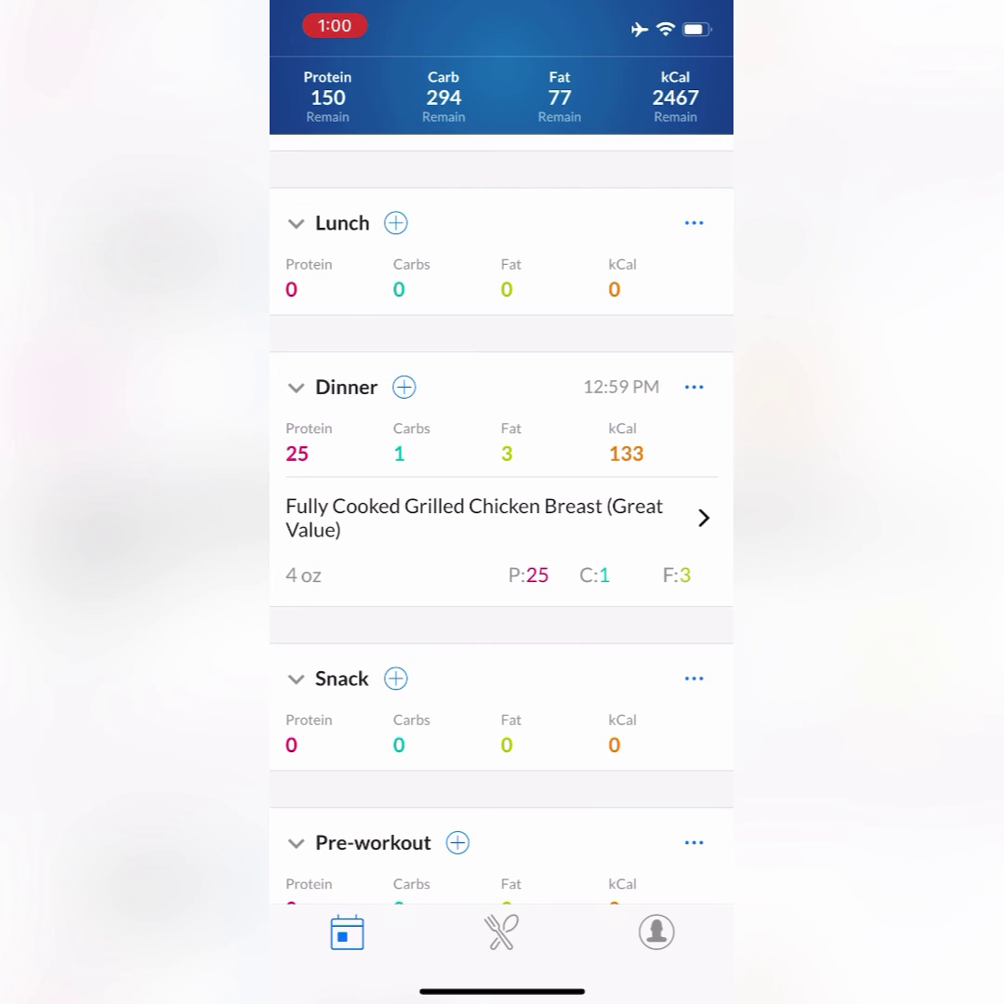
# Step: Set the entry's protein inline to 50 g, scaling it to 7.89 oz and 263 kcal
pyautogui.click(537, 574)
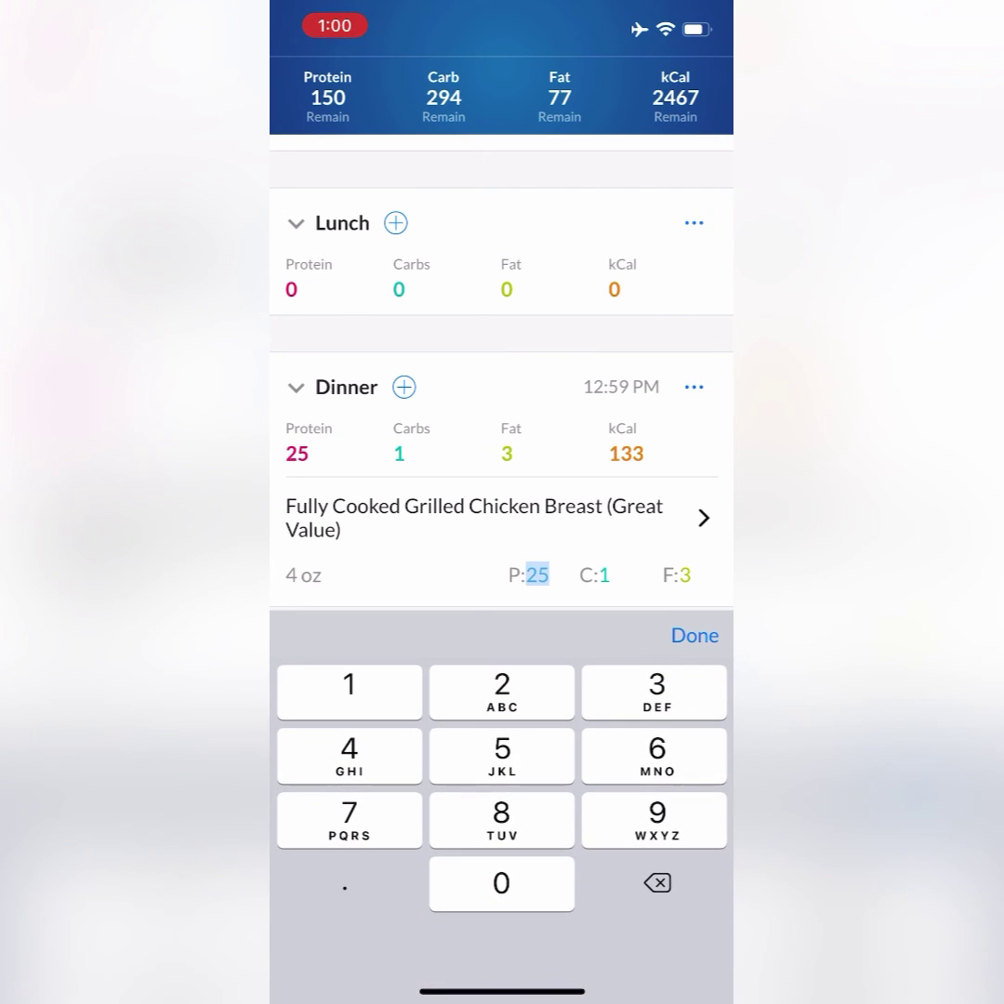
pyautogui.write('50')
pyautogui.click(694, 635)
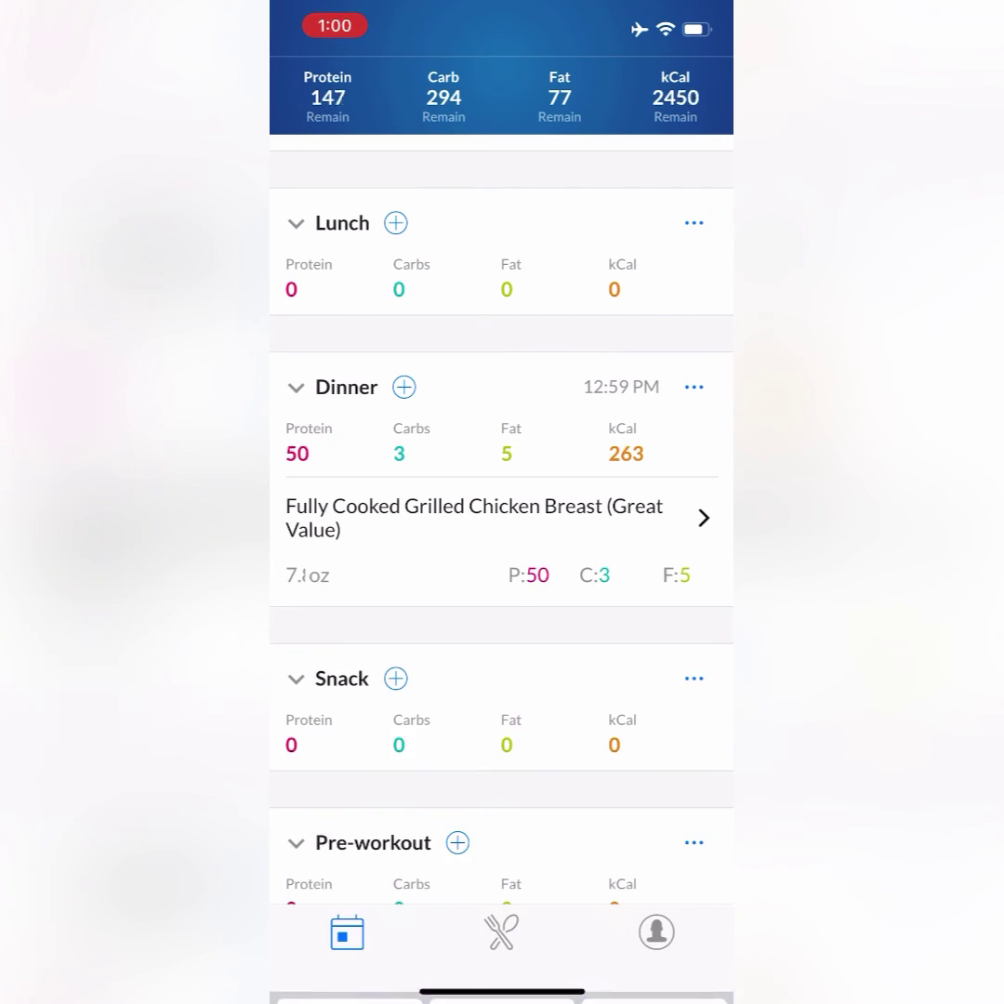